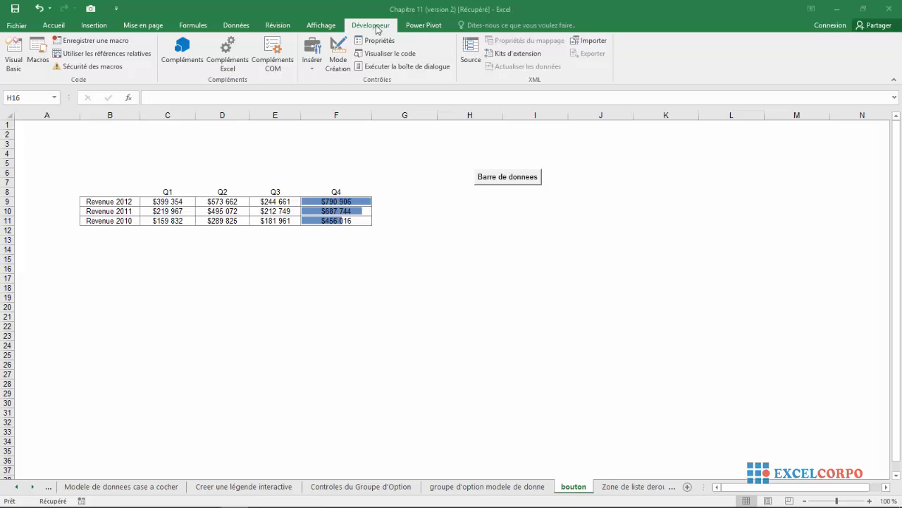
Step: Draw a form-control Case à cocher from the Développeur Insérer palette across cells K4 to L4
click(313, 72)
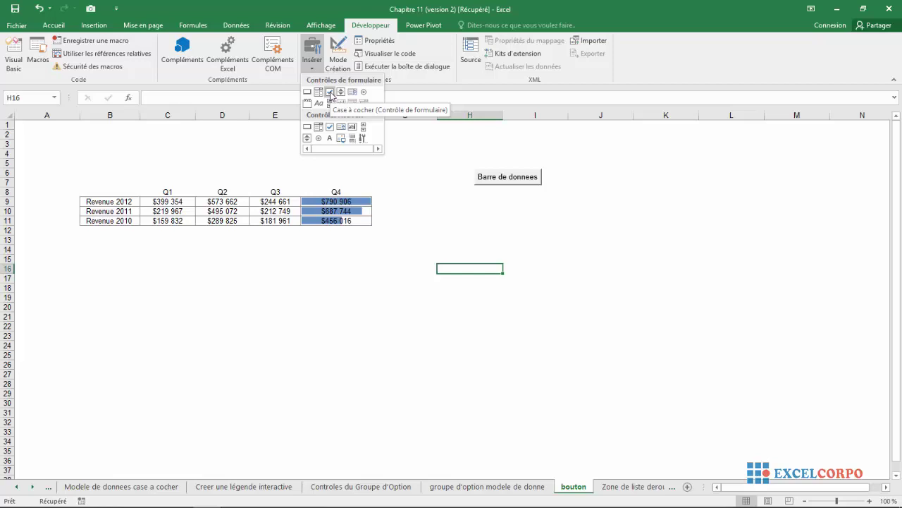
click(330, 94)
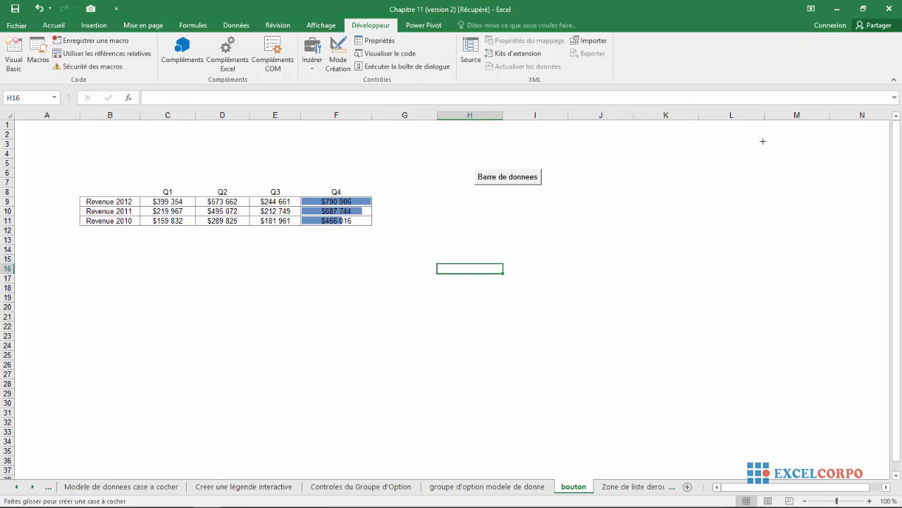
drag(656, 147, 734, 164)
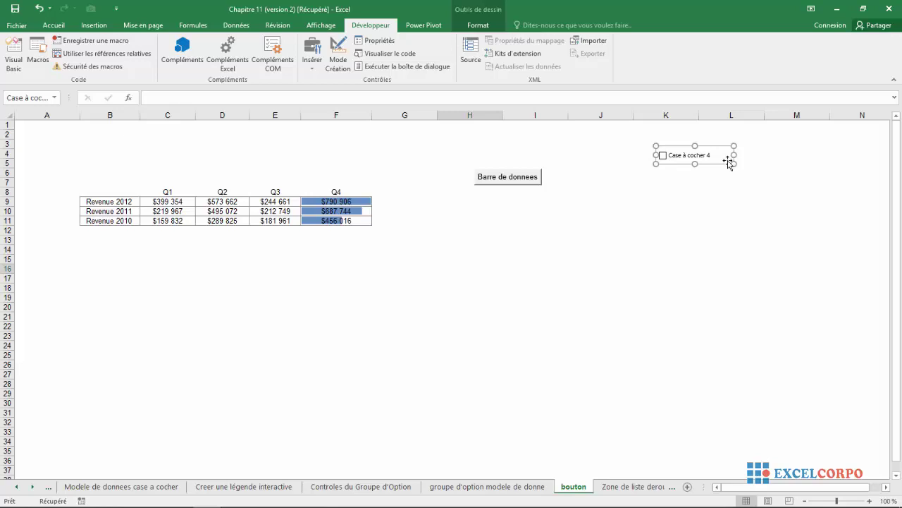
Step: Set the checkbox's value to Activée in its Format de contrôle settings
right_click(728, 161)
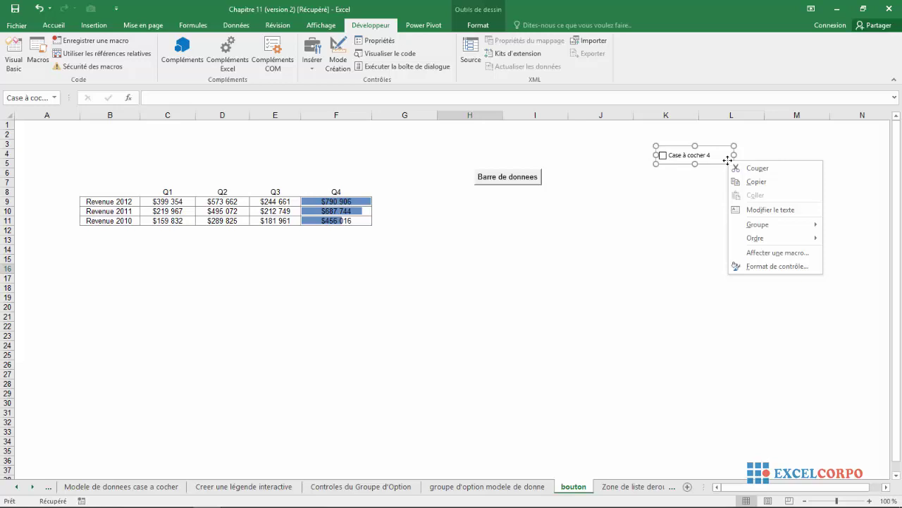
click(775, 271)
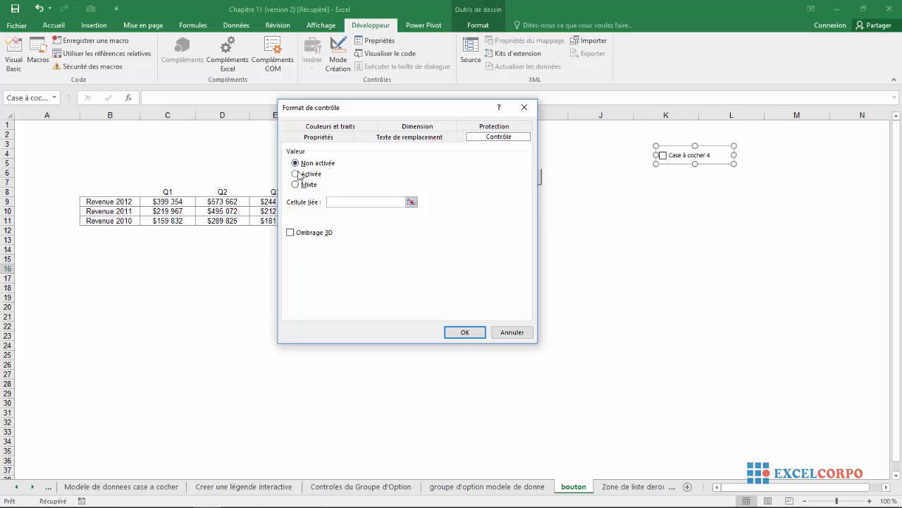
click(297, 174)
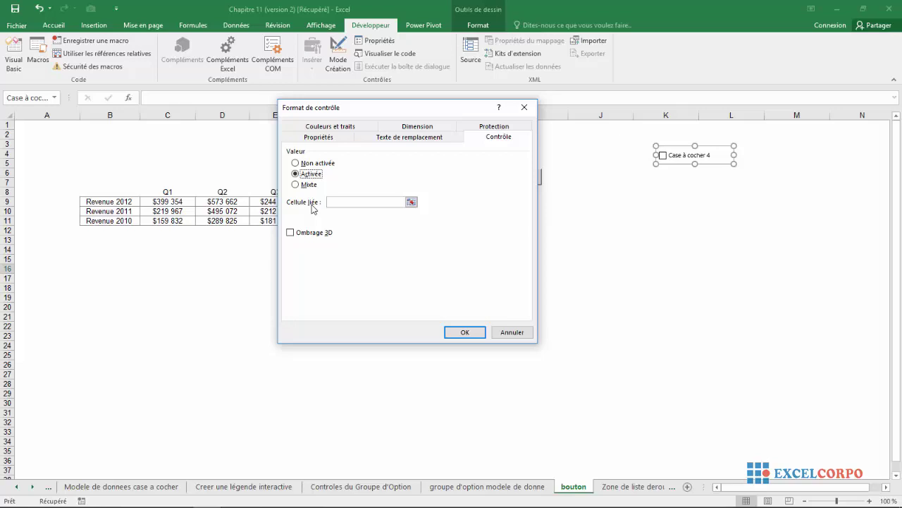
Step: Link the checkbox to cell $J$2, turn on Ombrage 3D, and apply with OK
click(411, 202)
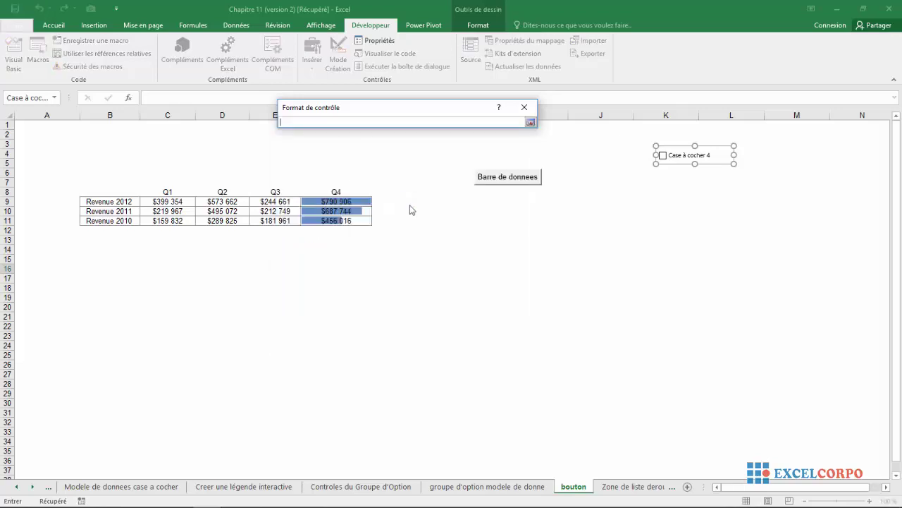
click(592, 131)
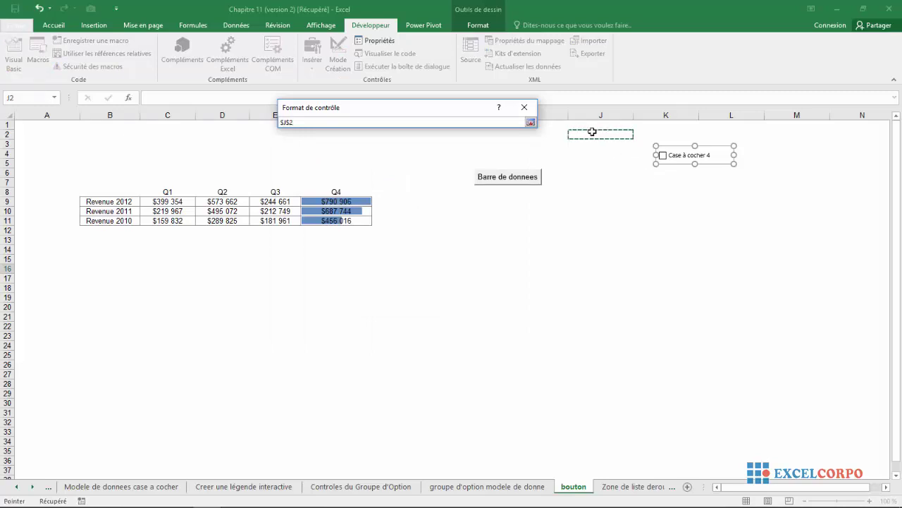
click(530, 122)
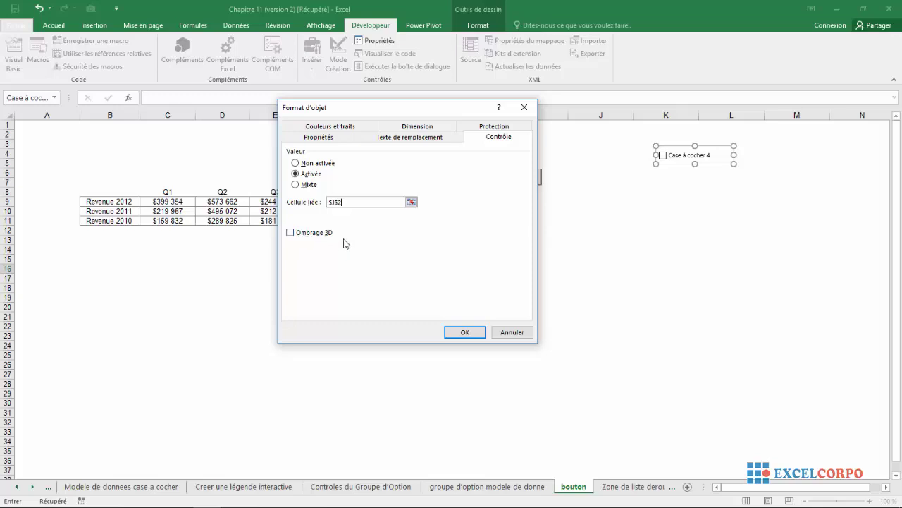
click(292, 232)
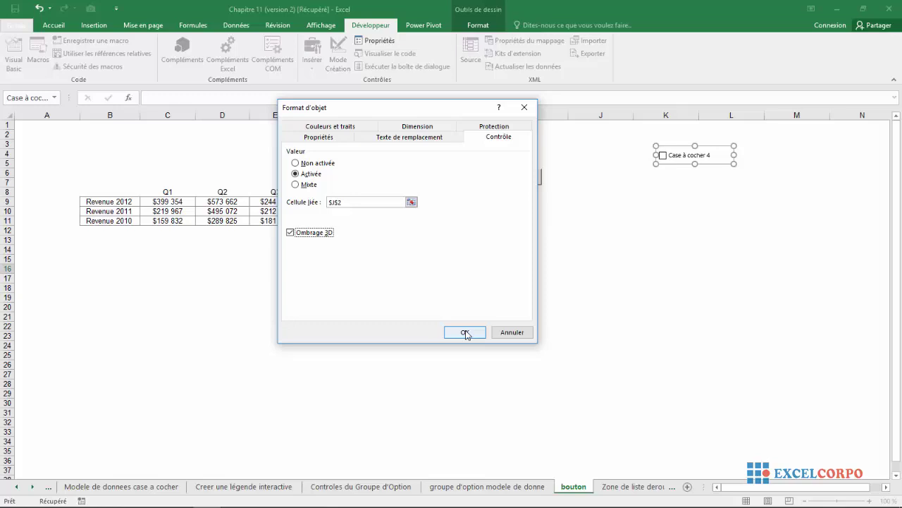
click(464, 332)
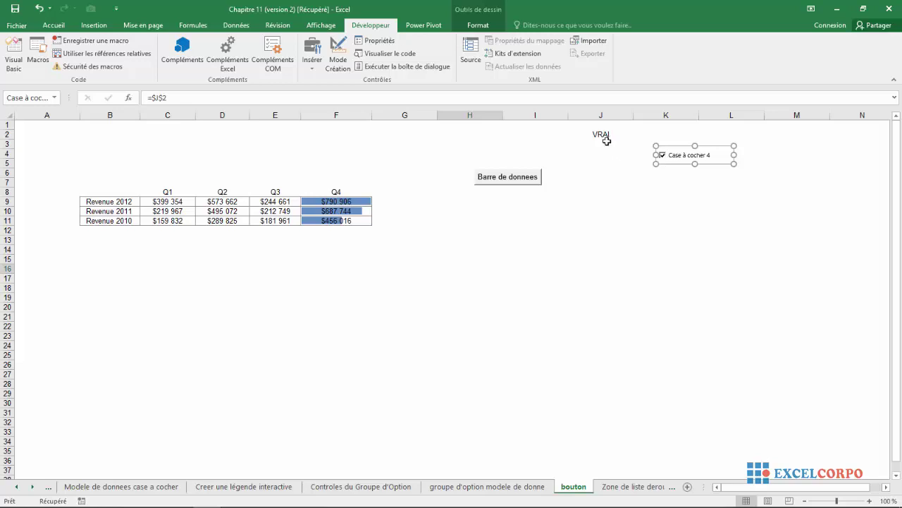
Step: Replace the checkbox label 'Case à cocher 4' with 'test case a cocher' and deselect it
click(703, 158)
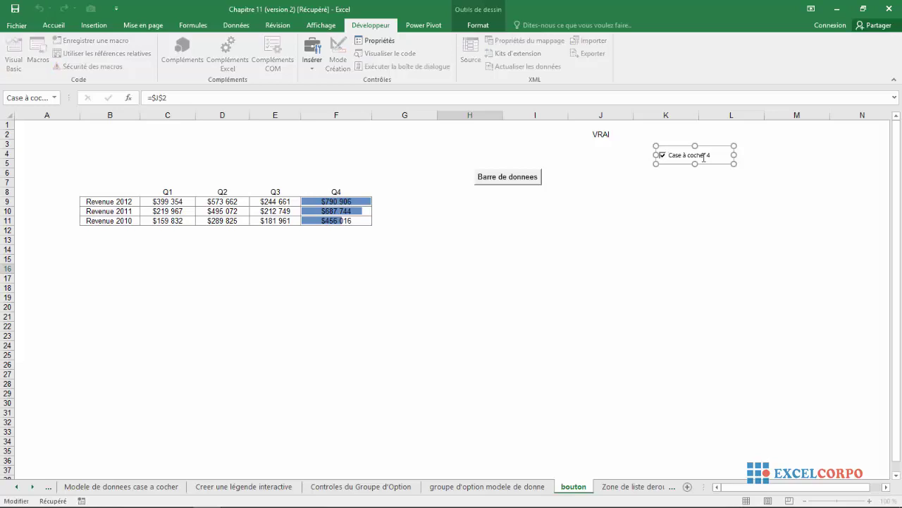
right_click(706, 158)
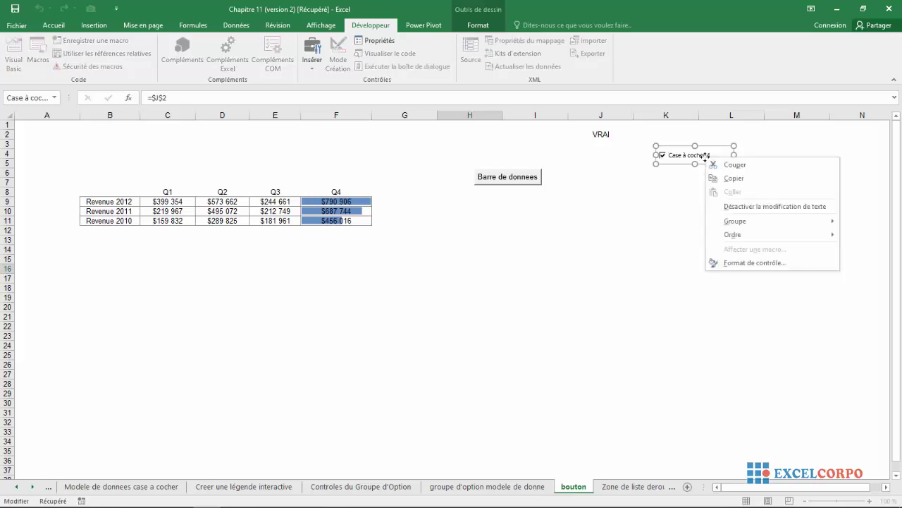
click(734, 206)
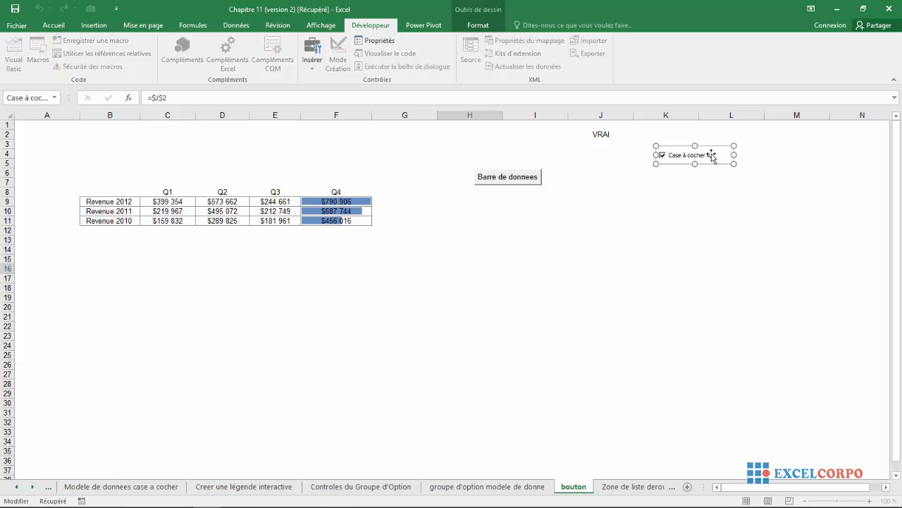
drag(712, 156, 670, 157)
key(Delete)
text(la )
text(casev)
key(BackSpace)
text(a c)
text(och)
text(er)
click(686, 270)
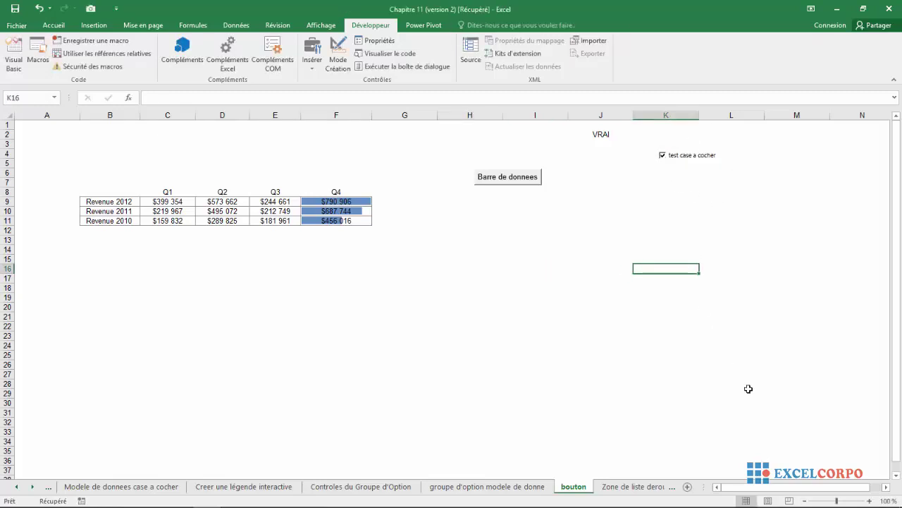
drag(832, 501, 842, 501)
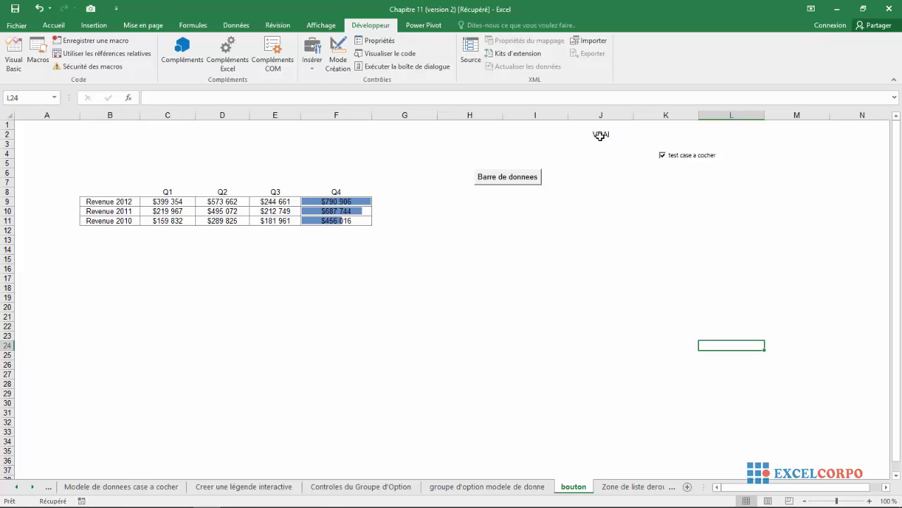
click(663, 156)
click(662, 156)
click(663, 156)
click(662, 156)
click(663, 156)
click(663, 157)
click(663, 156)
click(663, 156)
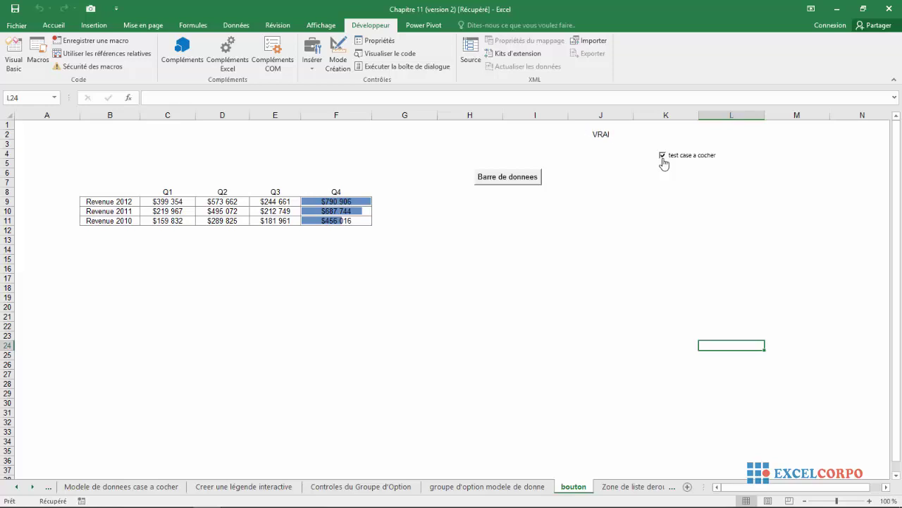